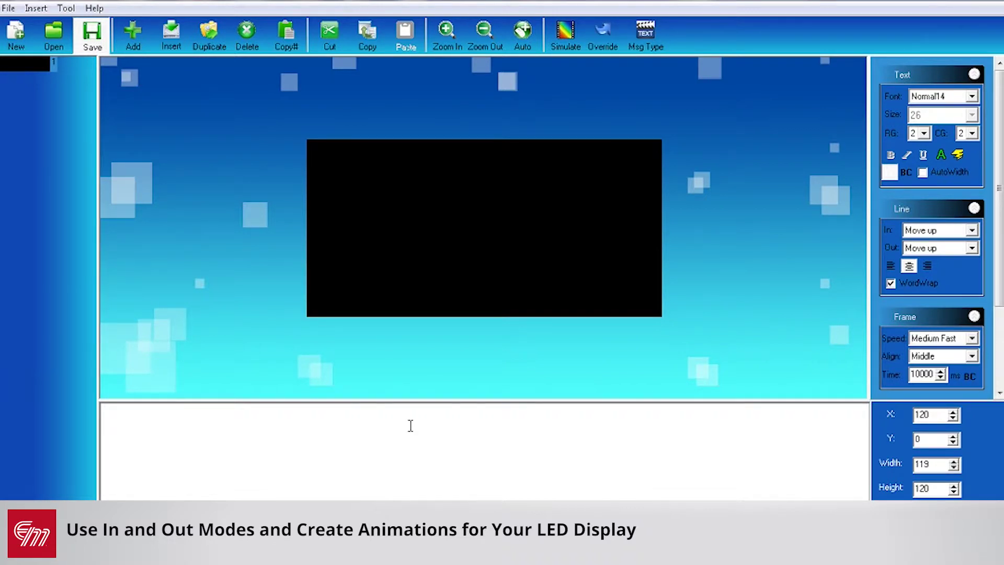
- Enter the message text as two lines, "WELCOME TO" and "ELECTRO-MATIC"
click(430, 432)
text(WELCOME)
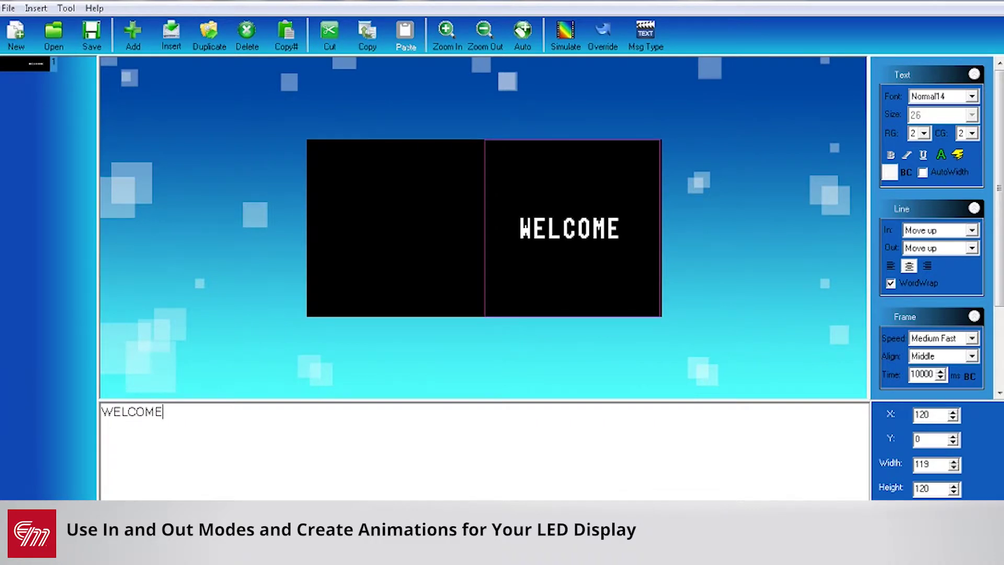
text( TO)
key(Return)
text(E)
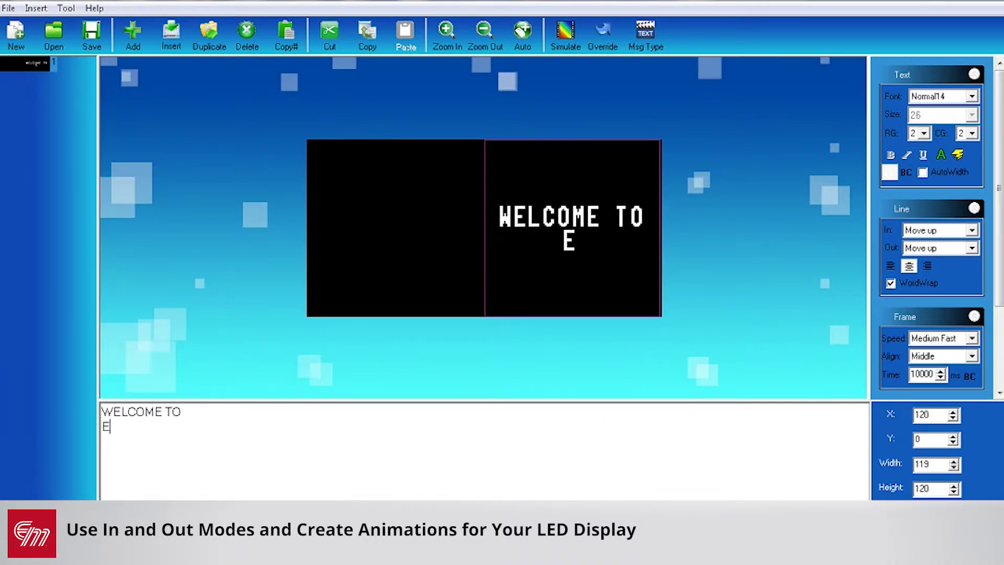
text(LECTRO-MATI C)
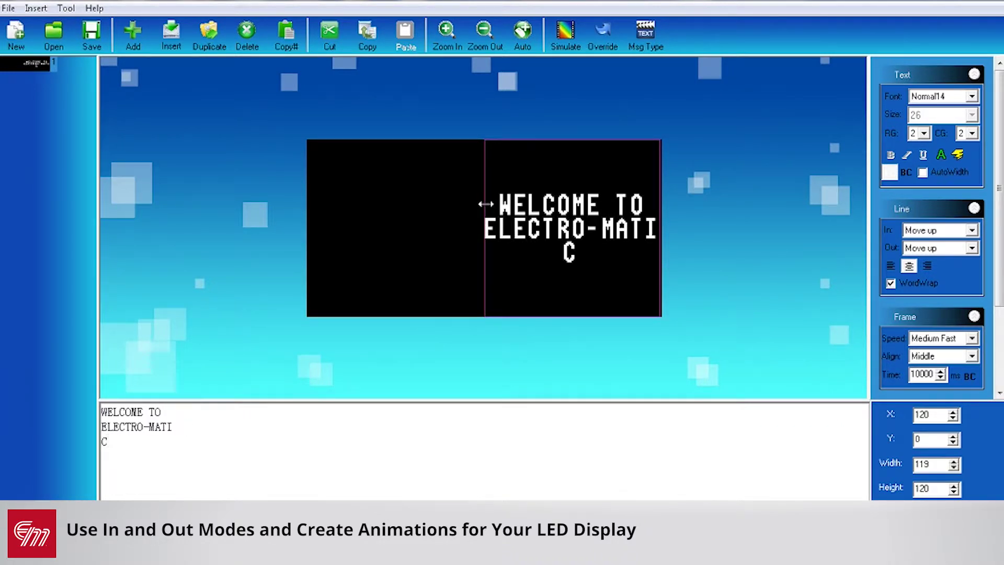
- Stretch the text box across the whole display to a width of 240, and preview the message in the simulator
drag(486, 204, 307, 210)
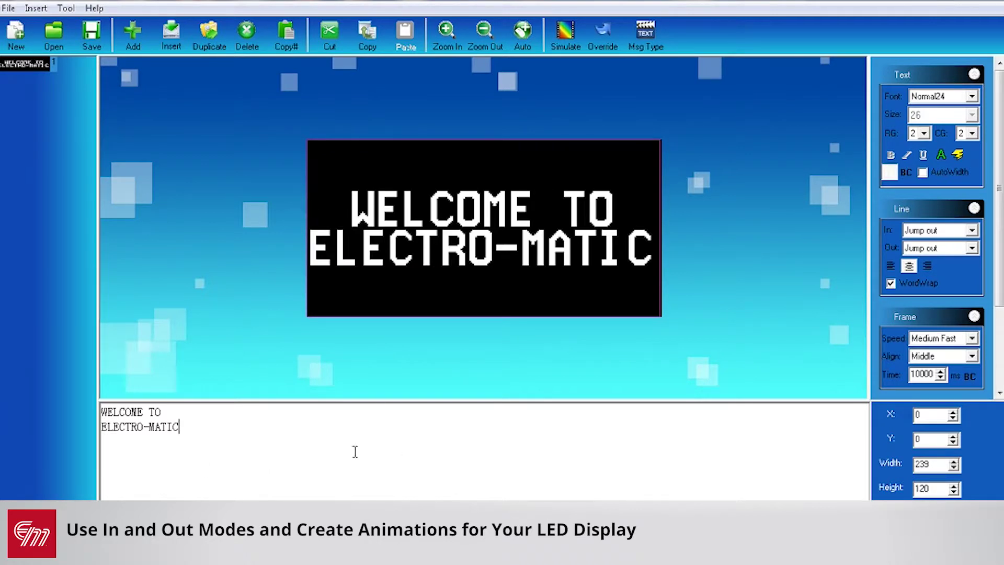
click(565, 35)
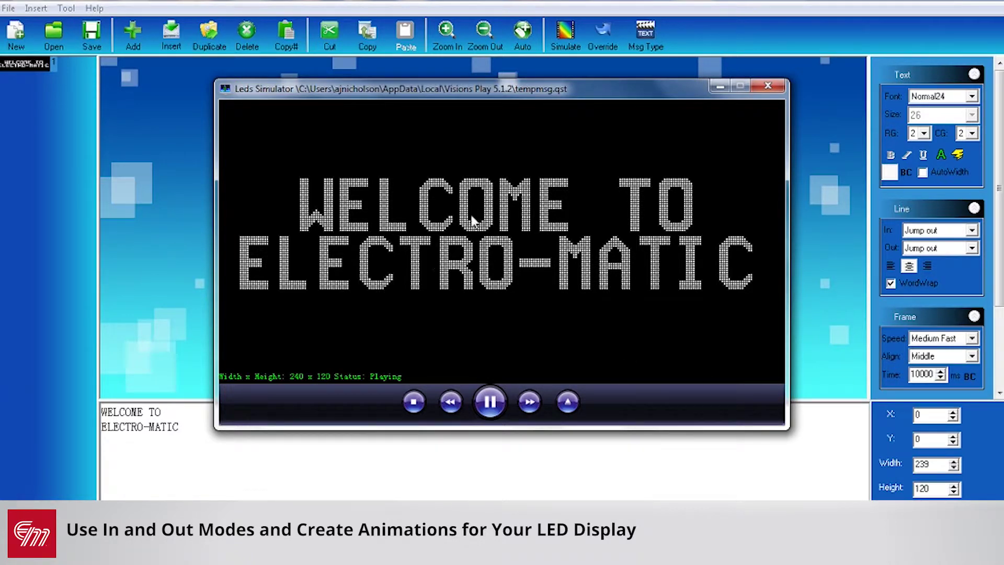
click(767, 87)
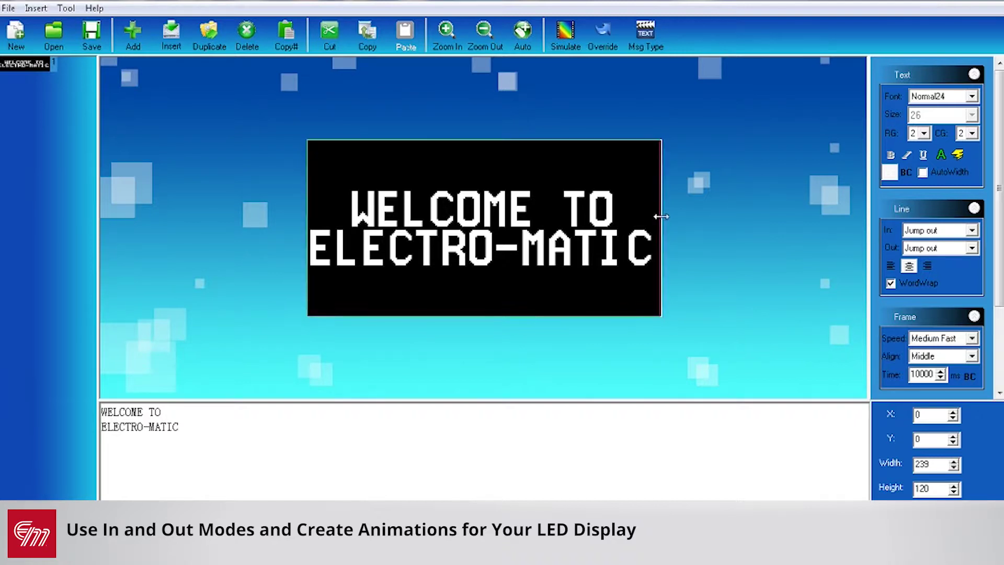
drag(657, 215, 658, 215)
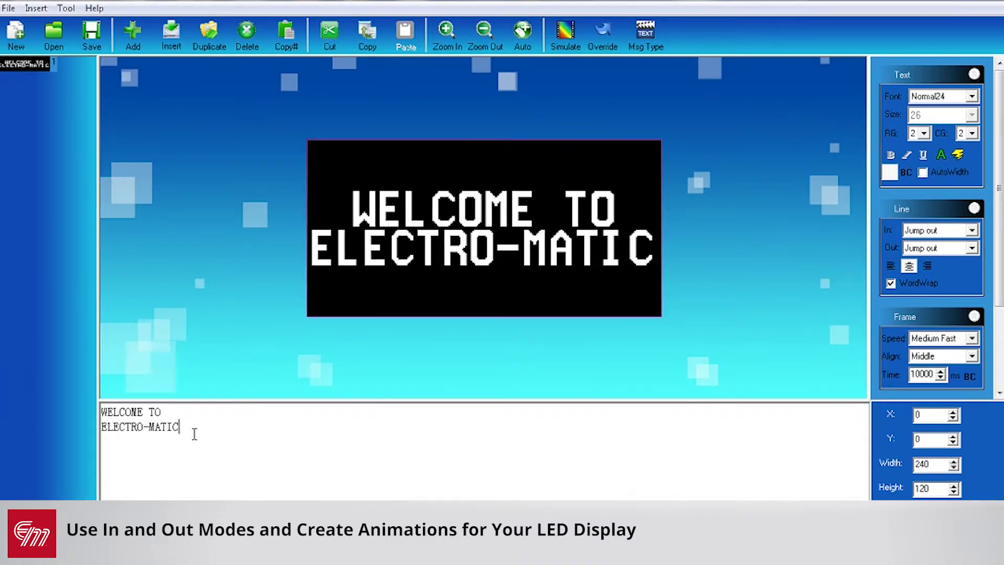
- Set the In mode of the "WELCOME TO" line to Move down
click(171, 412)
drag(181, 412, 58, 413)
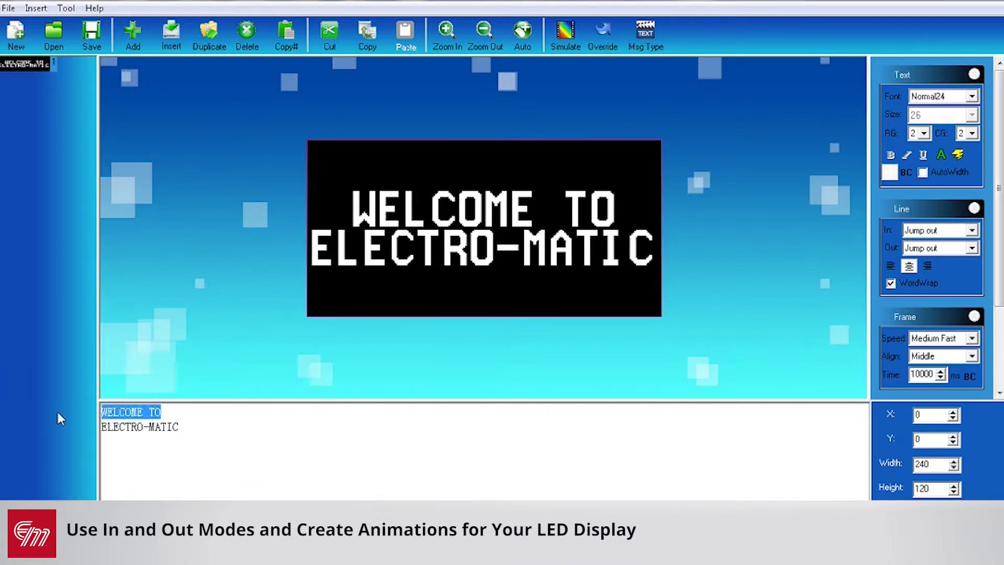
click(972, 230)
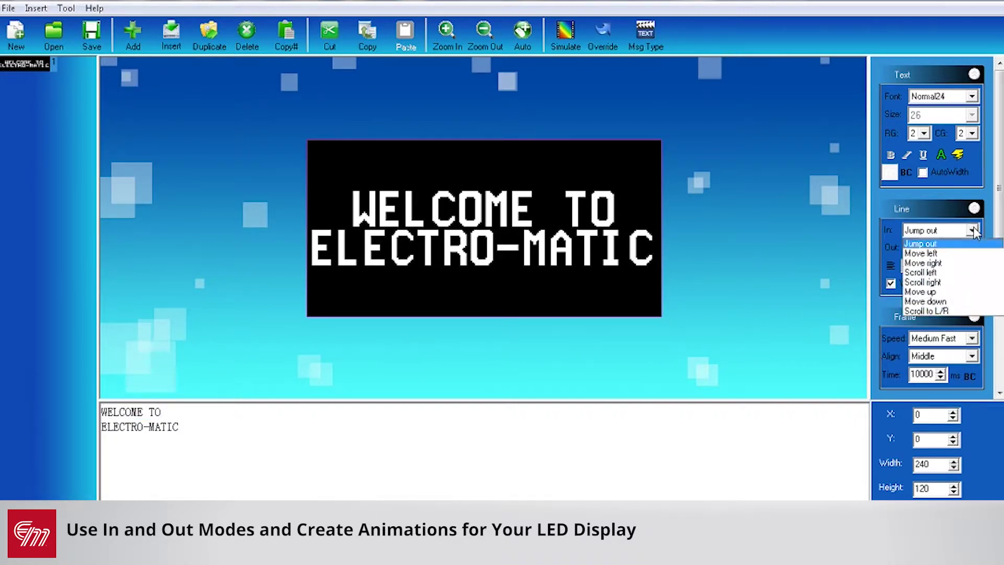
click(956, 302)
- Set the In mode of the "ELECTRO-MATIC" line to Move up and preview the entrance animation in the simulator
click(317, 437)
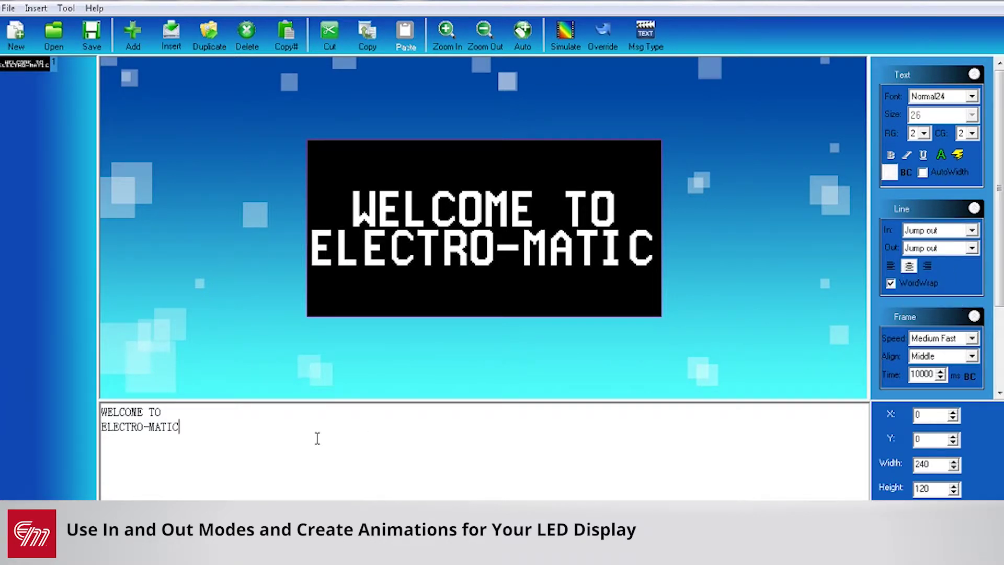
drag(176, 427, 80, 431)
drag(193, 426, 93, 440)
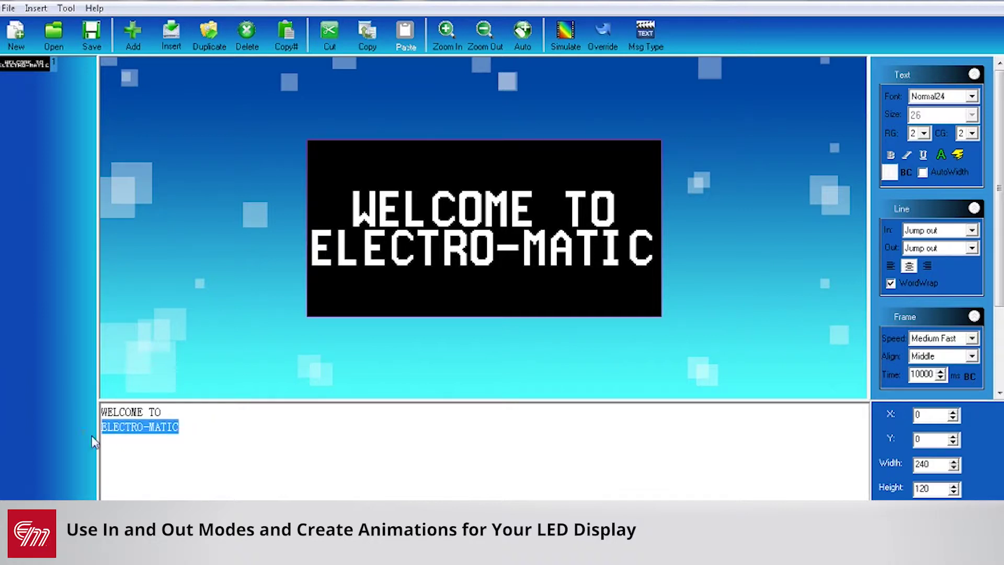
click(971, 229)
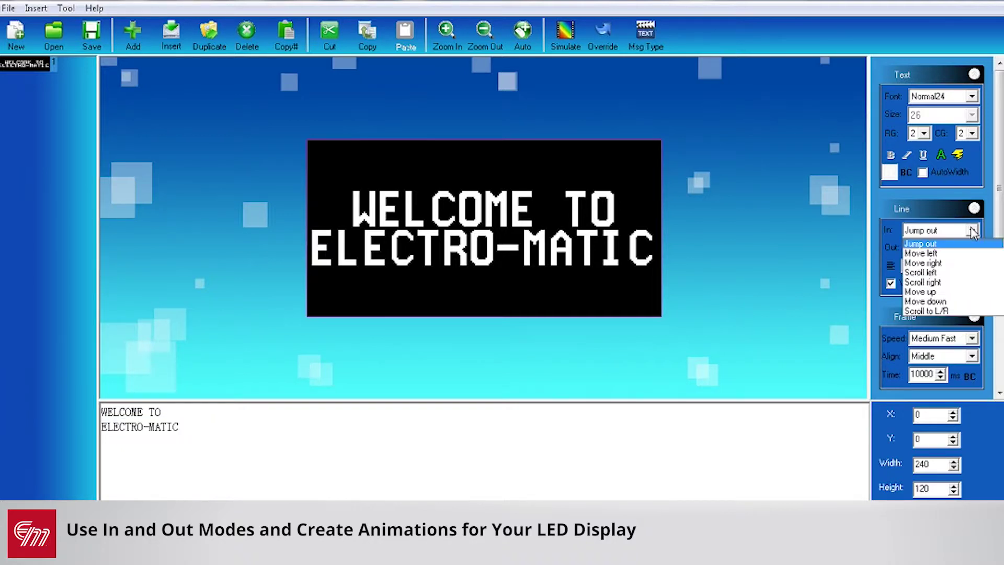
click(933, 301)
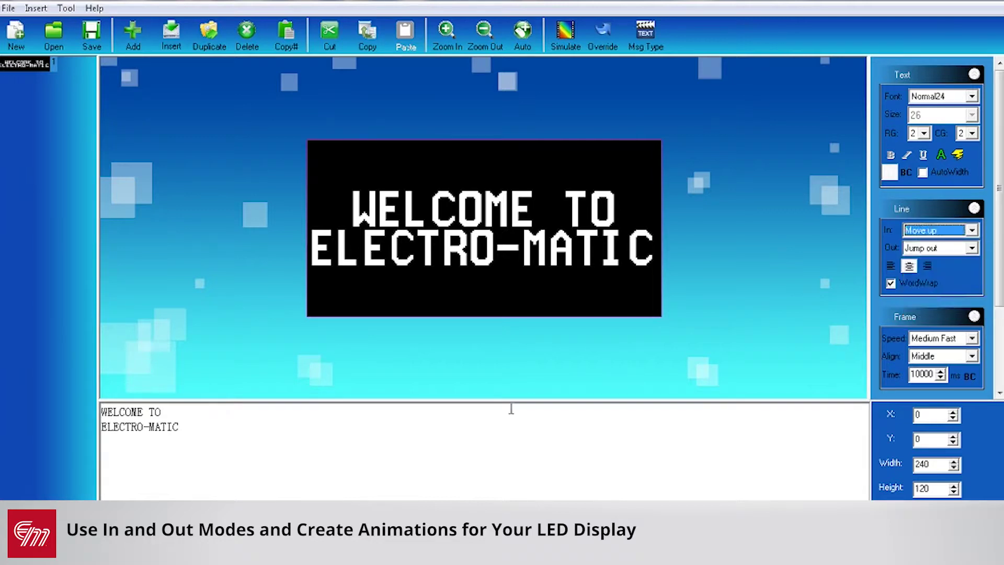
click(565, 32)
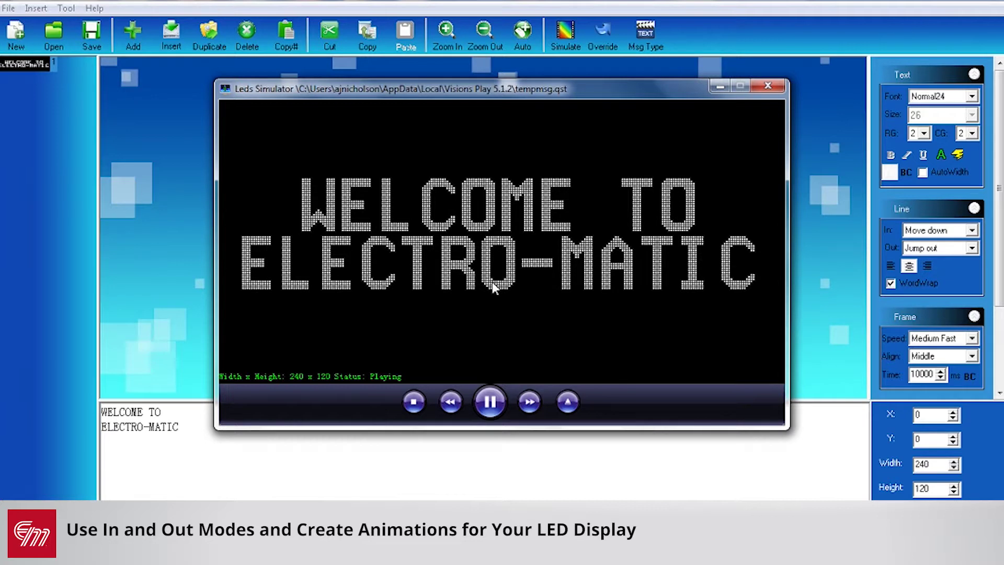
click(768, 85)
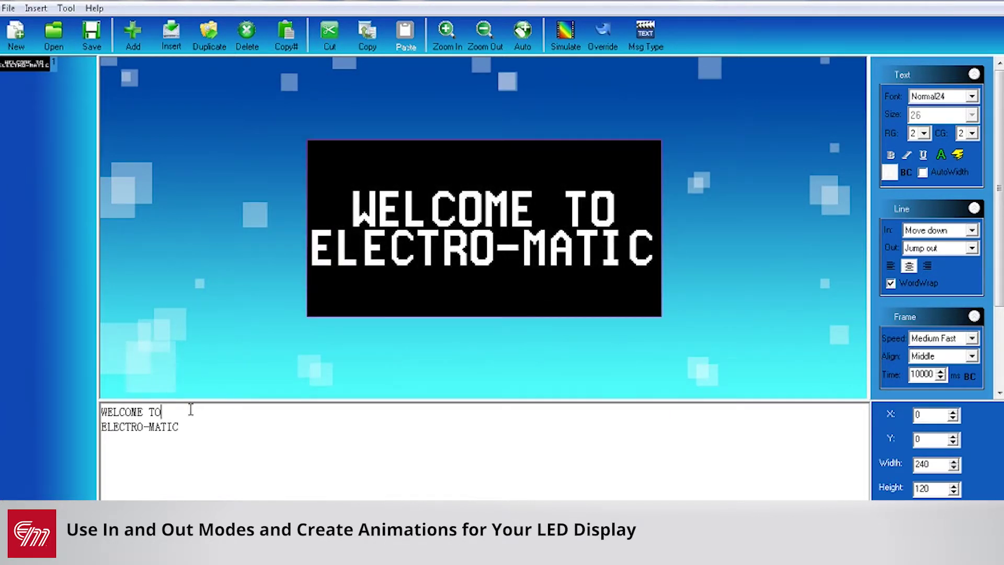
- Set the Out mode of the "WELCOME TO" line to Move left
drag(190, 409, 101, 411)
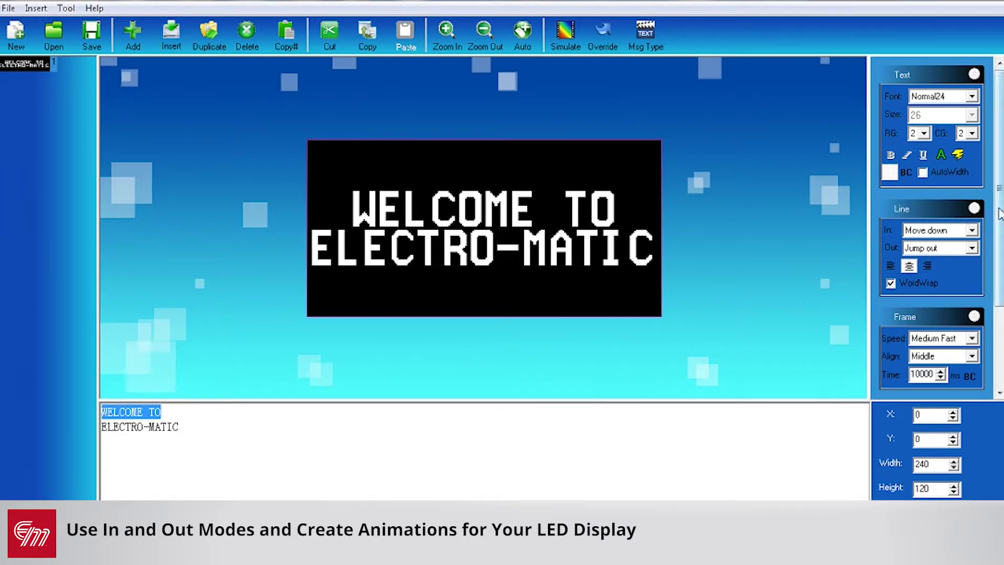
click(970, 249)
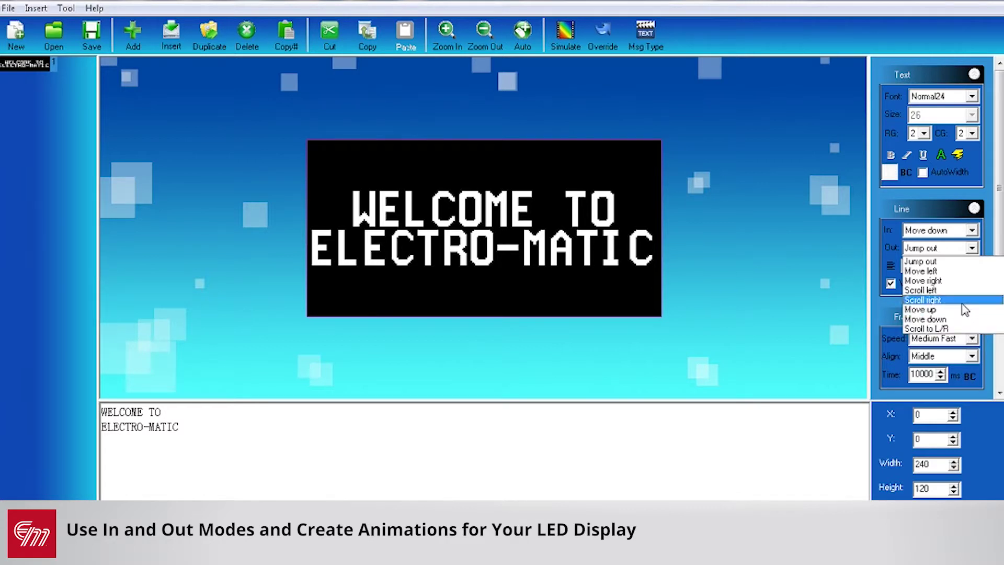
click(945, 272)
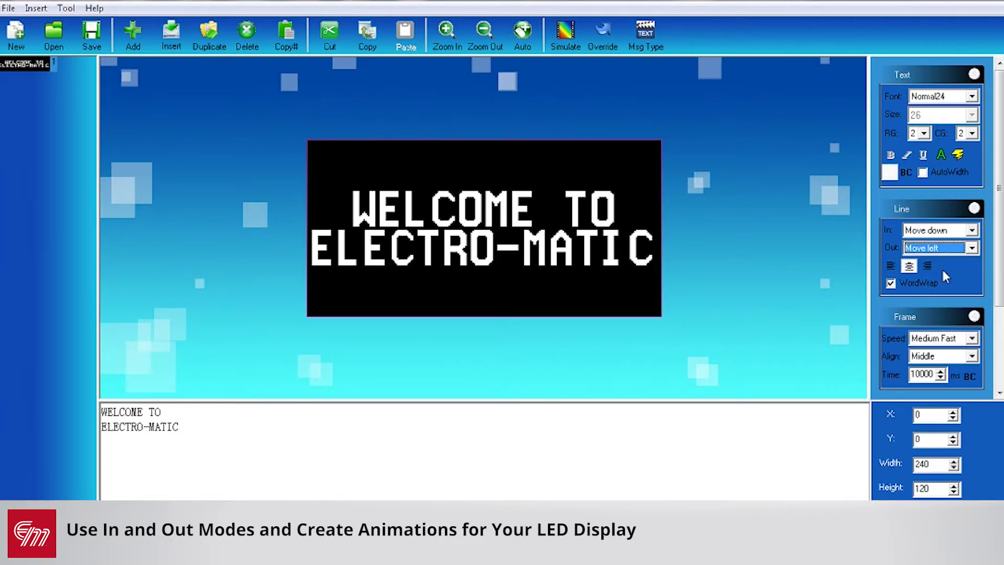
- Set the Out mode of the "ELECTRO-MATIC" line to Move right and preview the exit animation in the simulator
click(188, 424)
drag(199, 423, 68, 428)
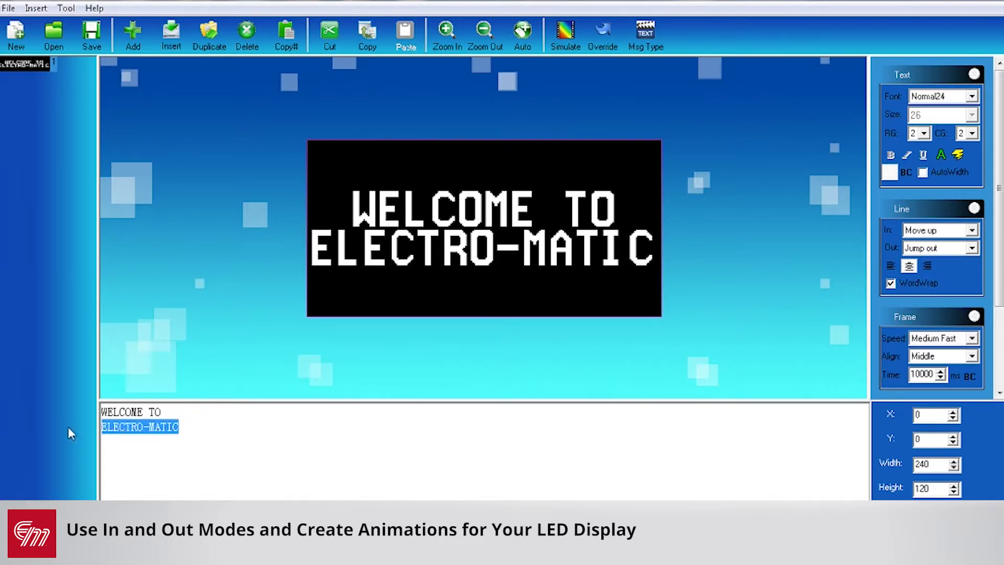
click(970, 247)
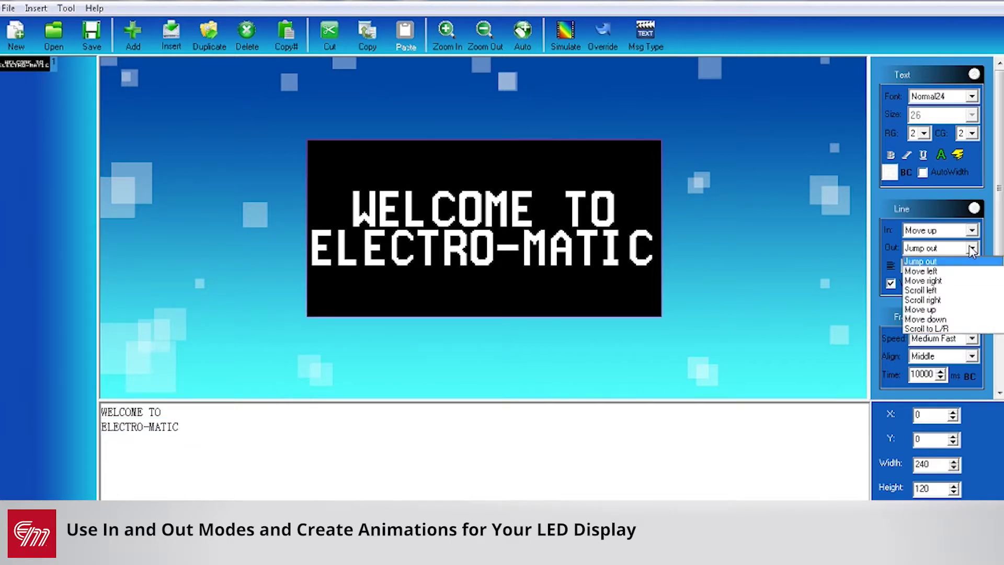
click(952, 286)
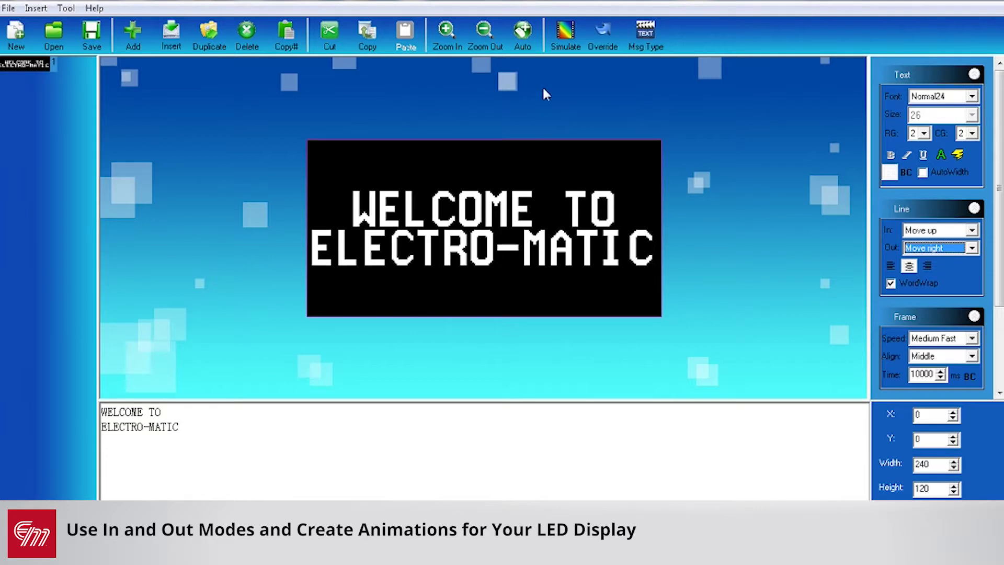
click(572, 32)
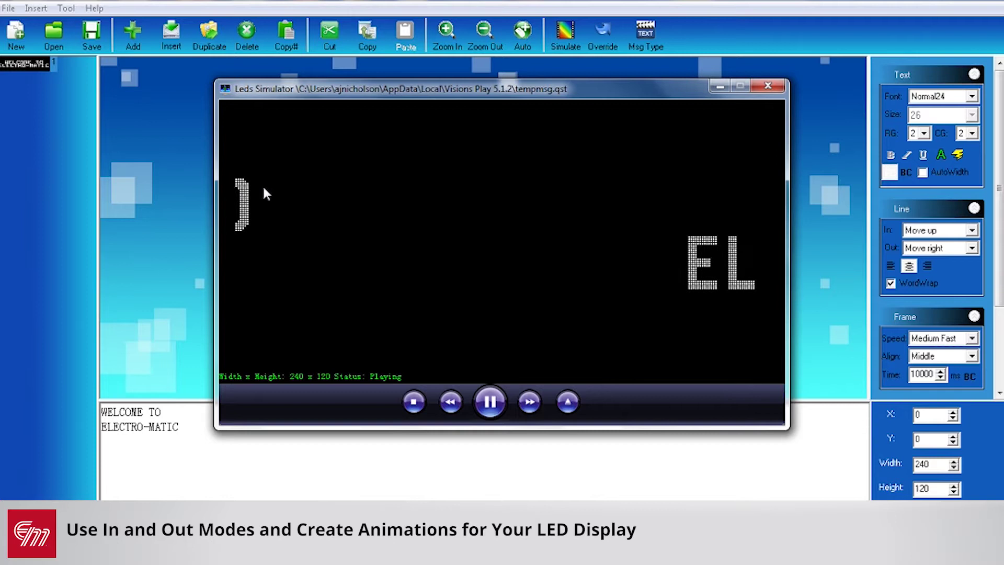
click(766, 86)
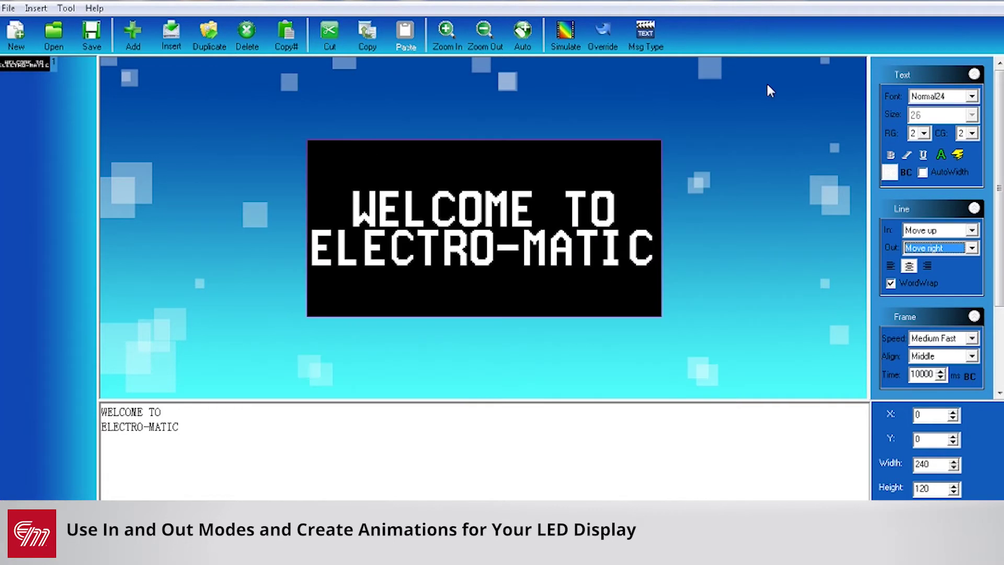
- Keep the line centred and set the frame's speed to Very Fast
click(908, 268)
click(975, 339)
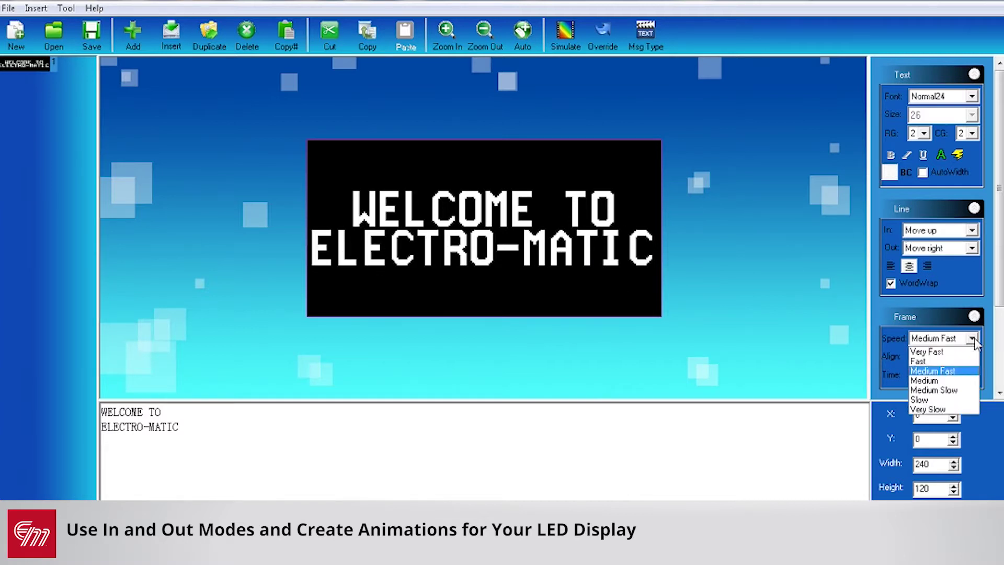
click(930, 353)
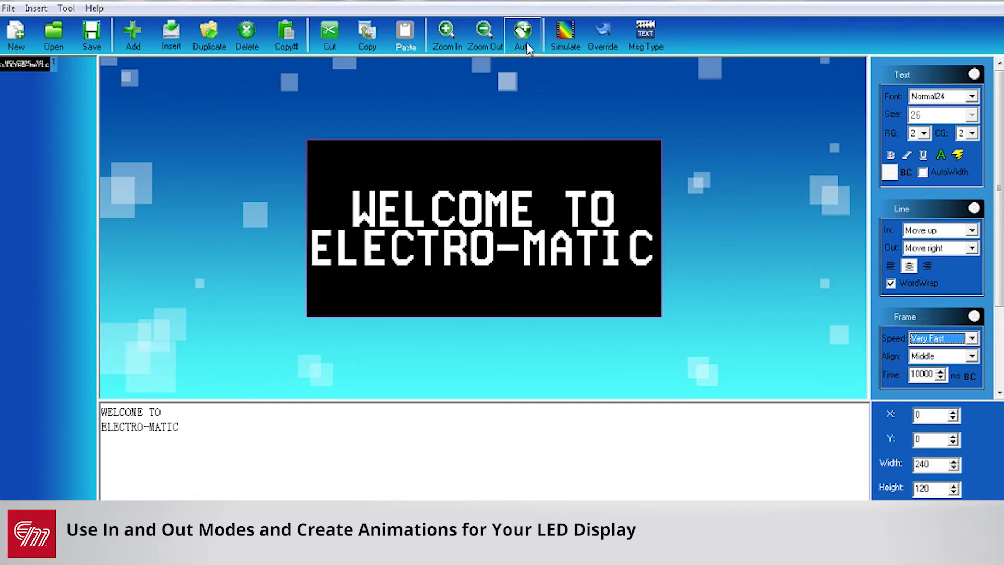
- Set the frame's time to 6000 ms and preview the message in the simulator
click(940, 377)
click(939, 378)
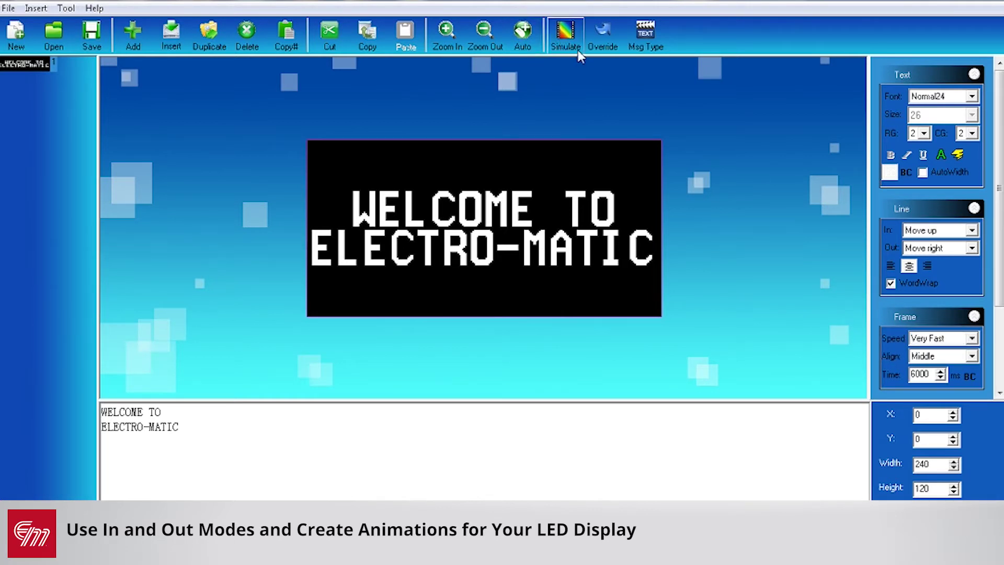
click(566, 36)
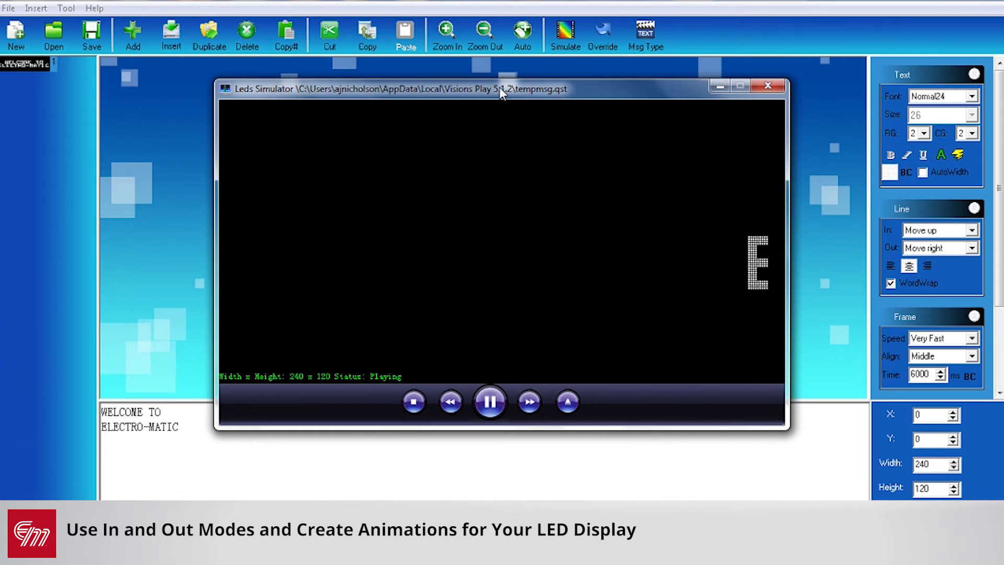
click(767, 85)
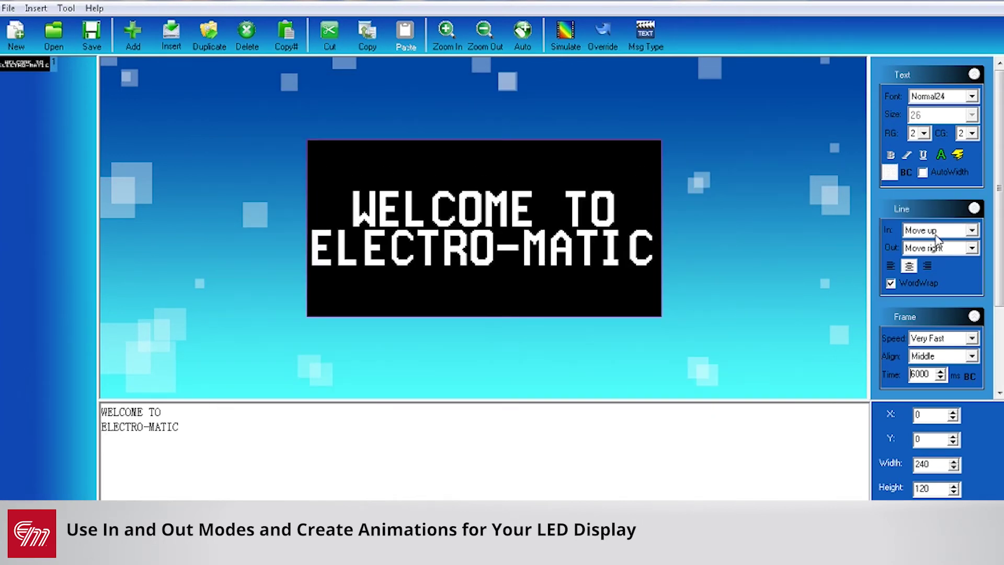
- Review the available In modes for the line and the speed options for the frame without changing them
click(972, 231)
scroll(978, 245, down, 7)
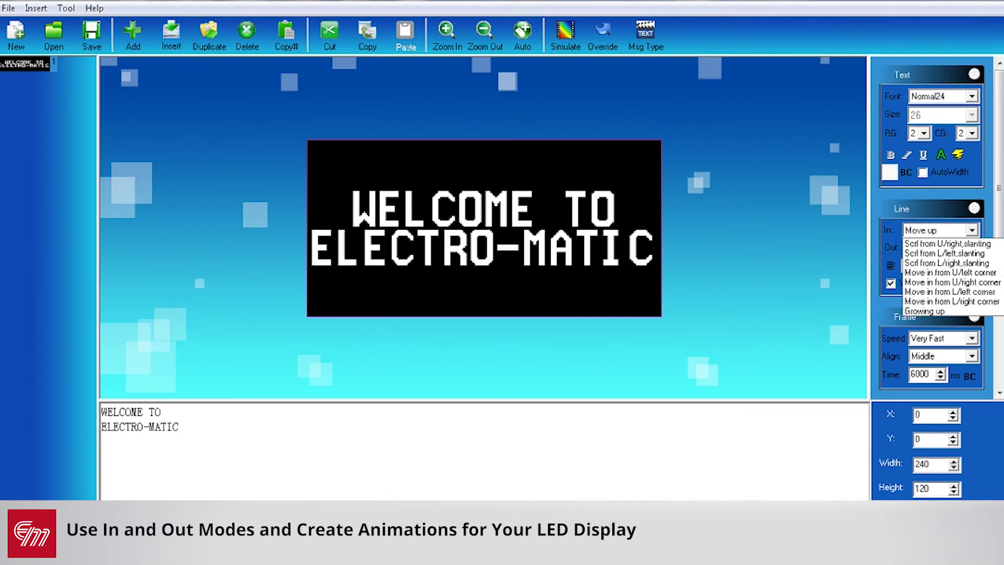
scroll(997, 258, up, 6)
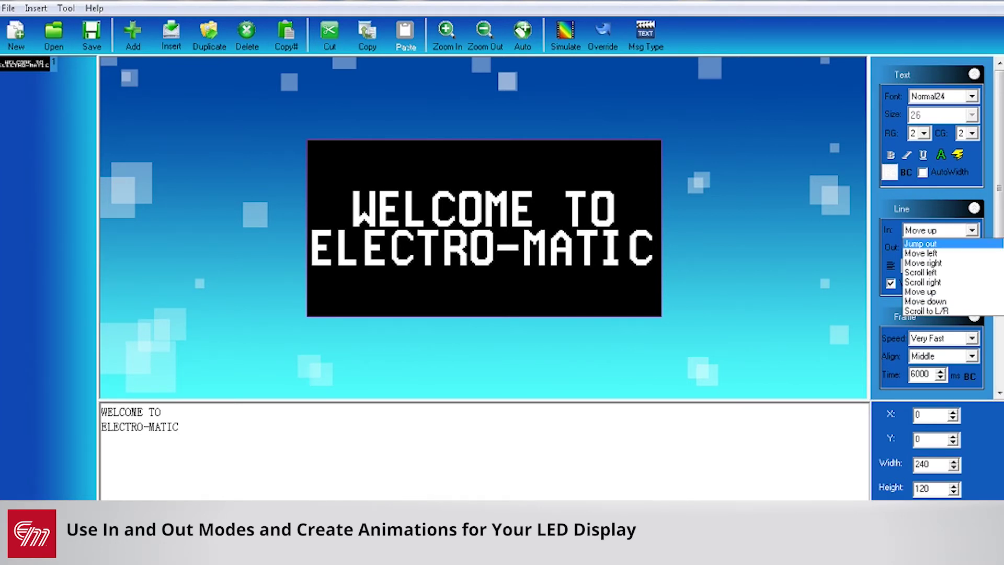
scroll(996, 257, down, 4)
scroll(997, 258, up, 5)
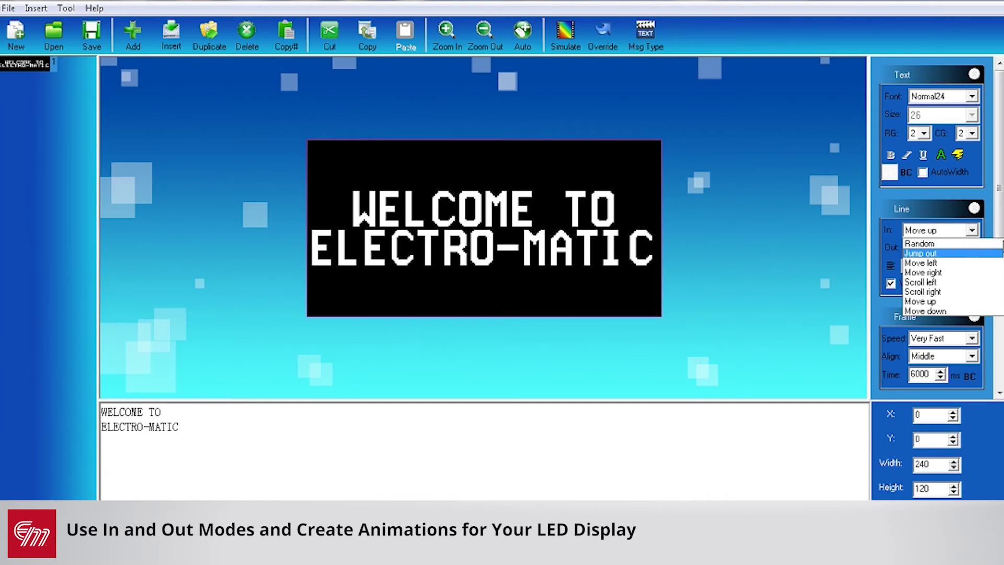
click(566, 18)
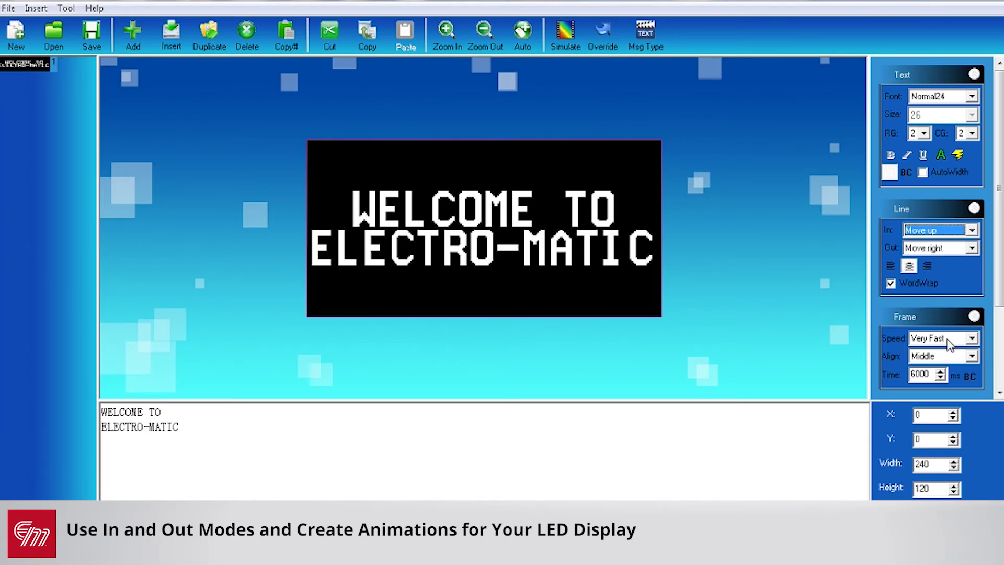
click(972, 338)
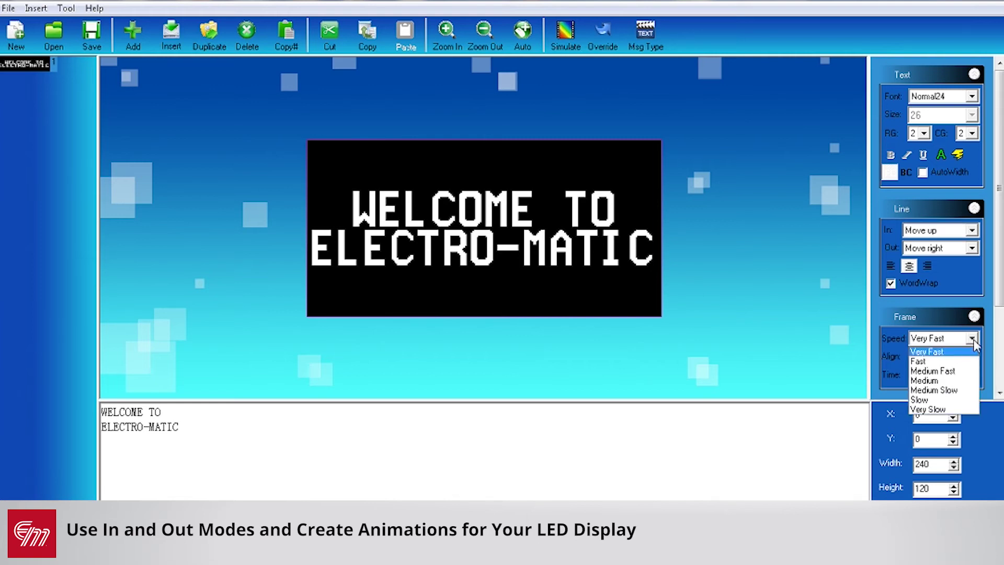
click(971, 338)
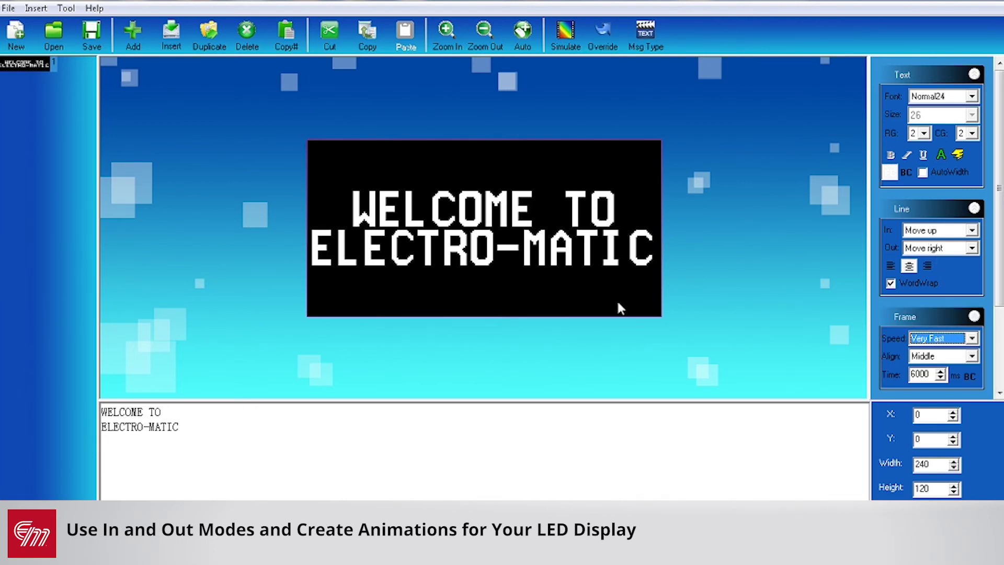
- Examine the default In and Out modes in the Default Setting dialog and close it without changes
click(66, 8)
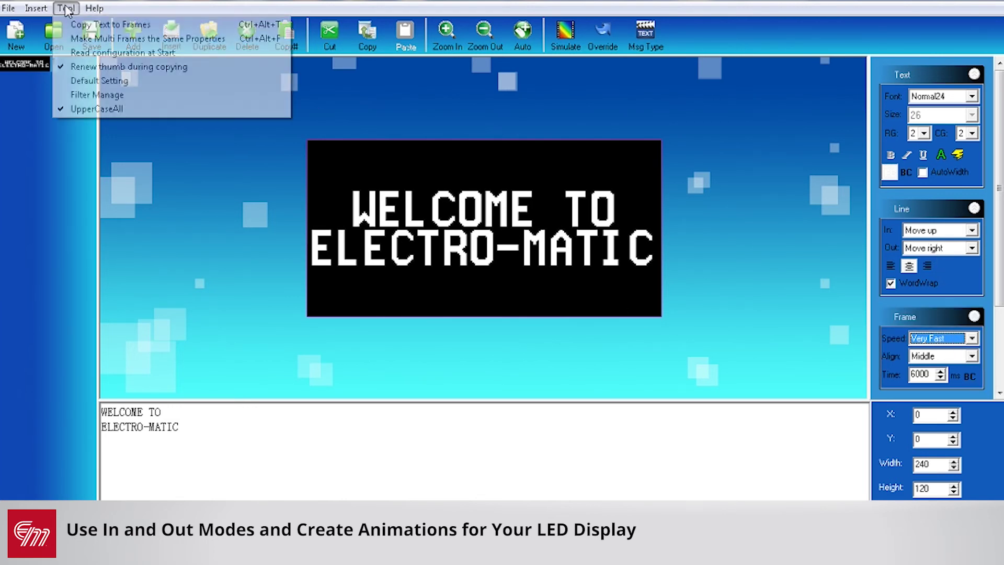
click(94, 81)
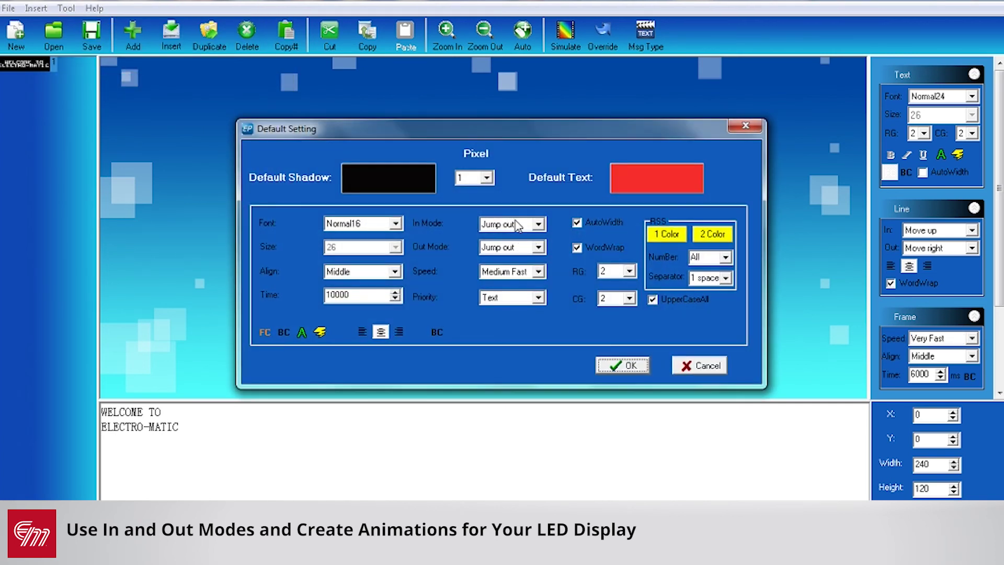
click(700, 366)
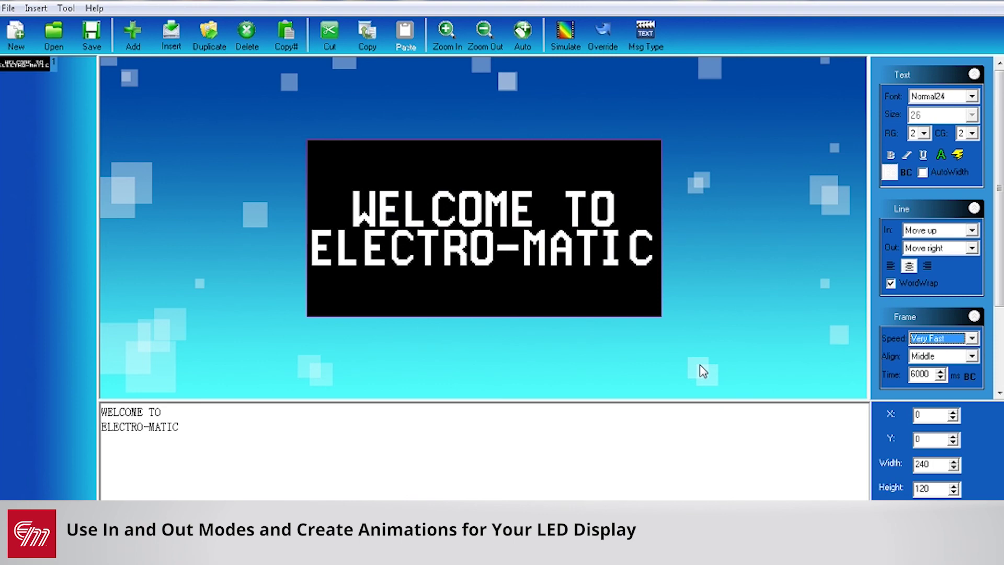